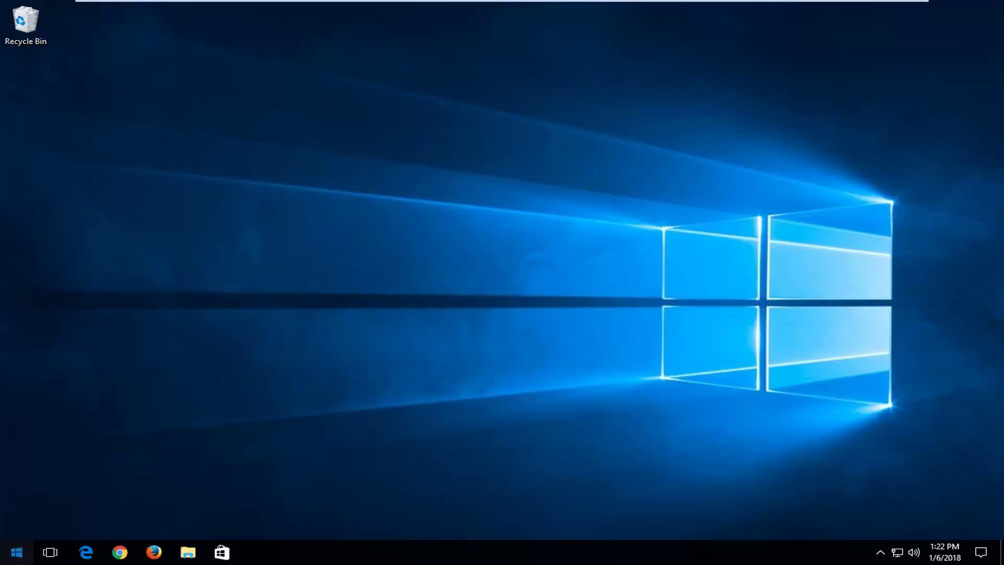
# Search the Start menu for 'services' and launch the Services desktop app
pyautogui.click(2, 561)
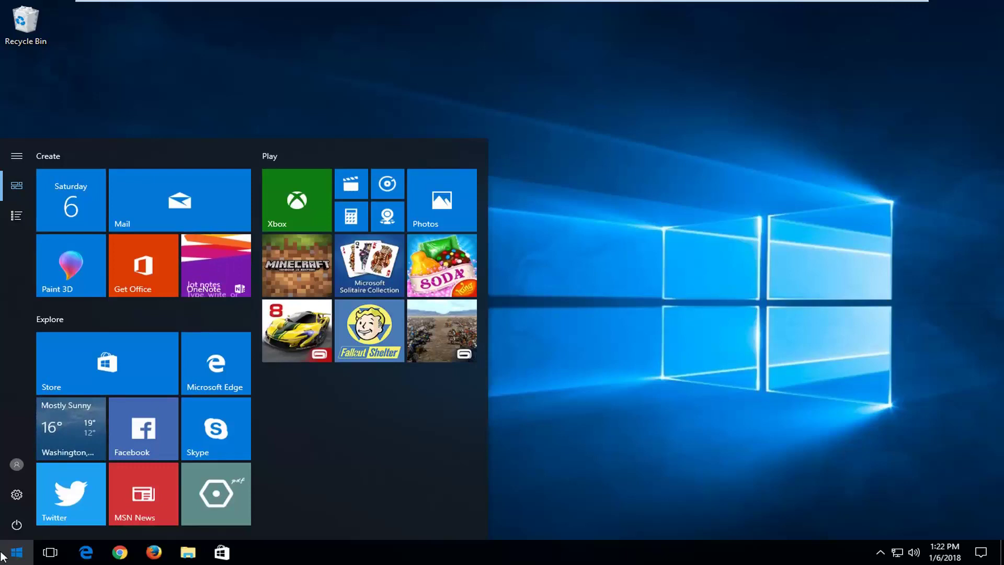
pyautogui.click(2, 561)
pyautogui.click(2, 561)
pyautogui.click(2, 560)
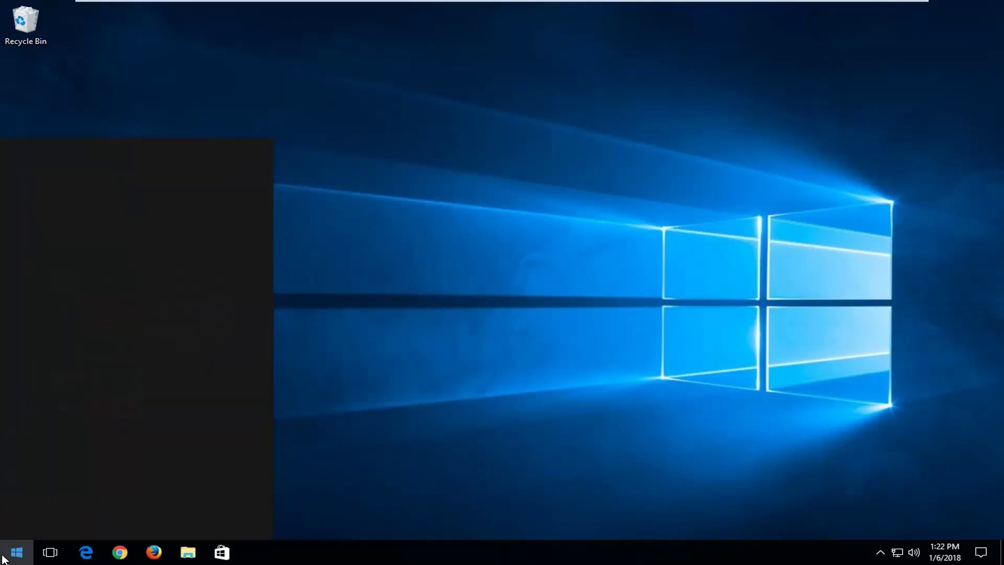
pyautogui.write('services')
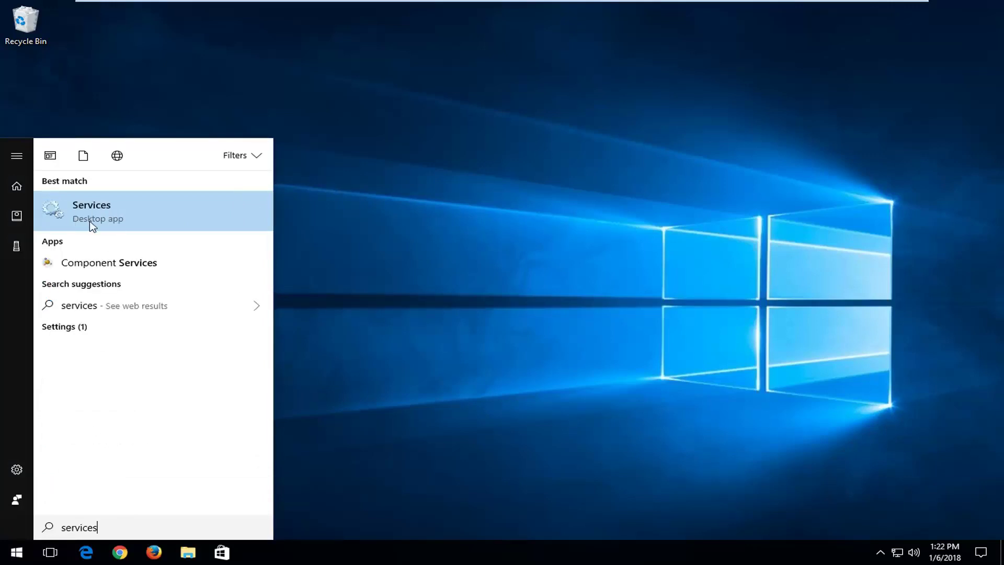
pyautogui.click(93, 217)
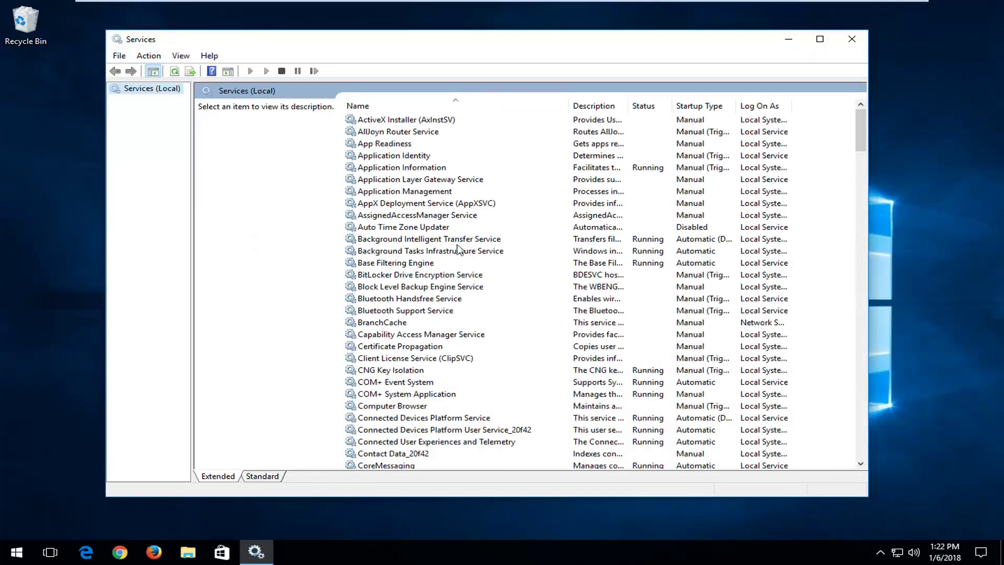
# Set Bluetooth Handsfree Service startup type to Automatic, start the service, and apply
pyautogui.click(388, 303)
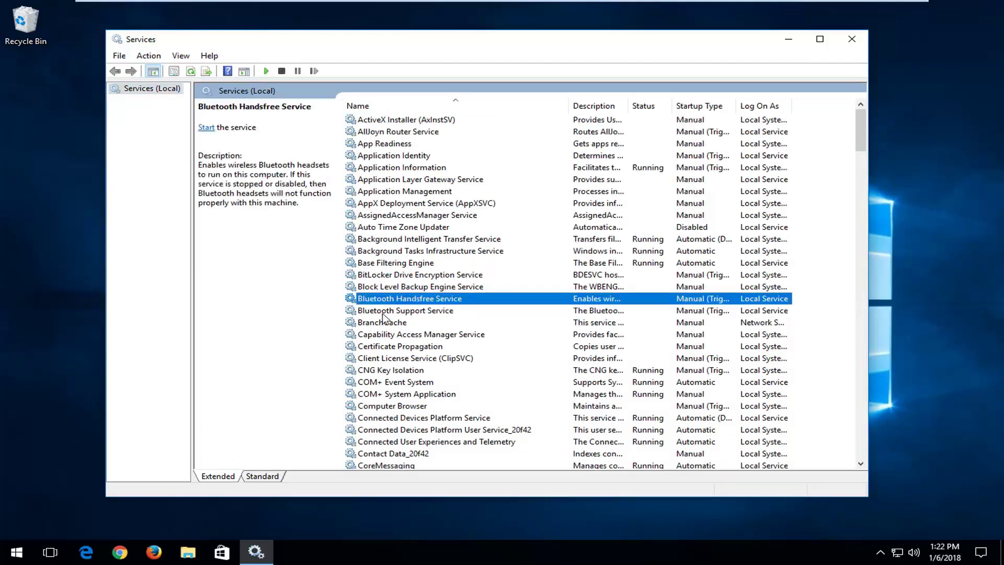
pyautogui.click(386, 313)
pyautogui.click(391, 302)
pyautogui.click(388, 311)
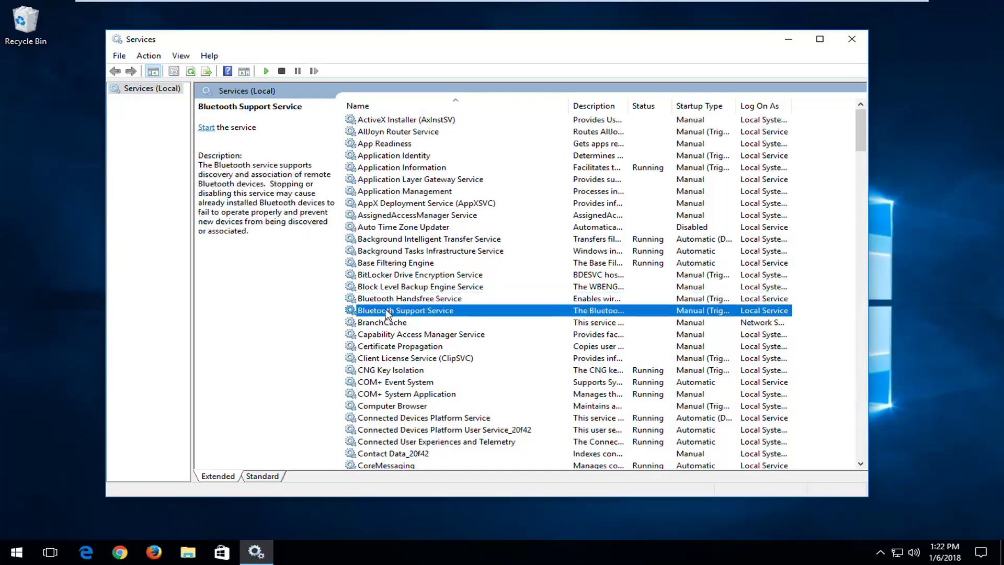
pyautogui.click(377, 303)
pyautogui.doubleClick(382, 299)
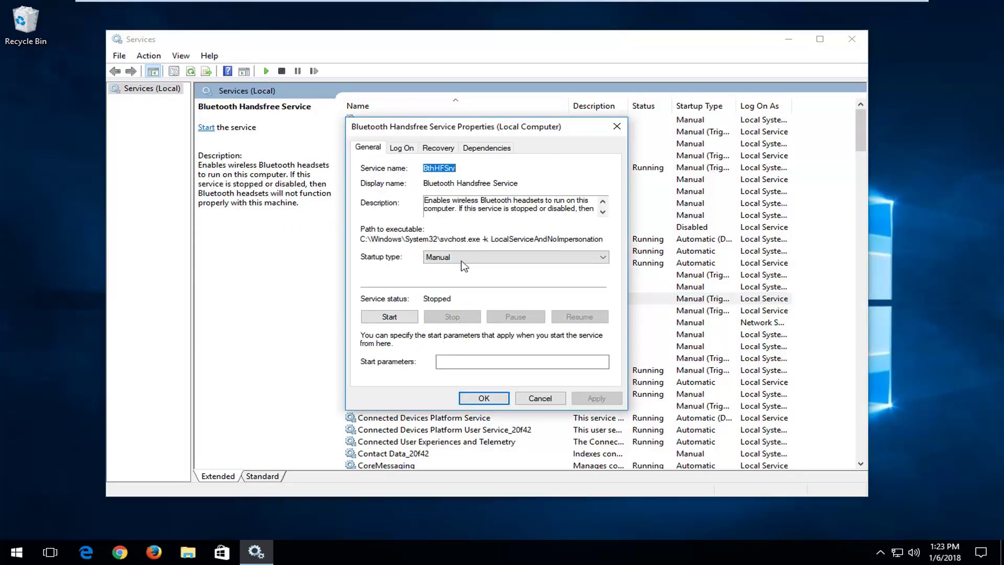
pyautogui.click(602, 257)
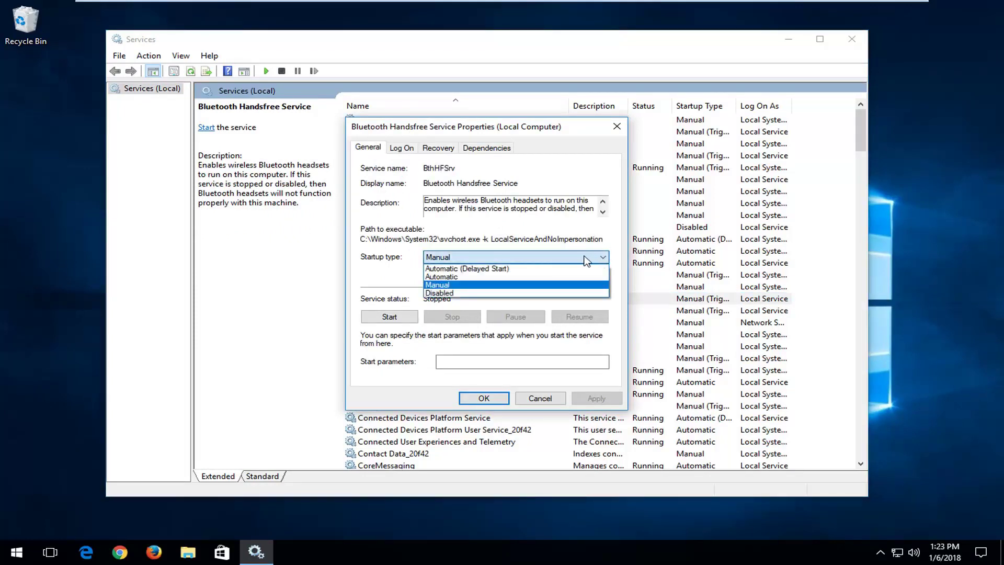
pyautogui.click(440, 278)
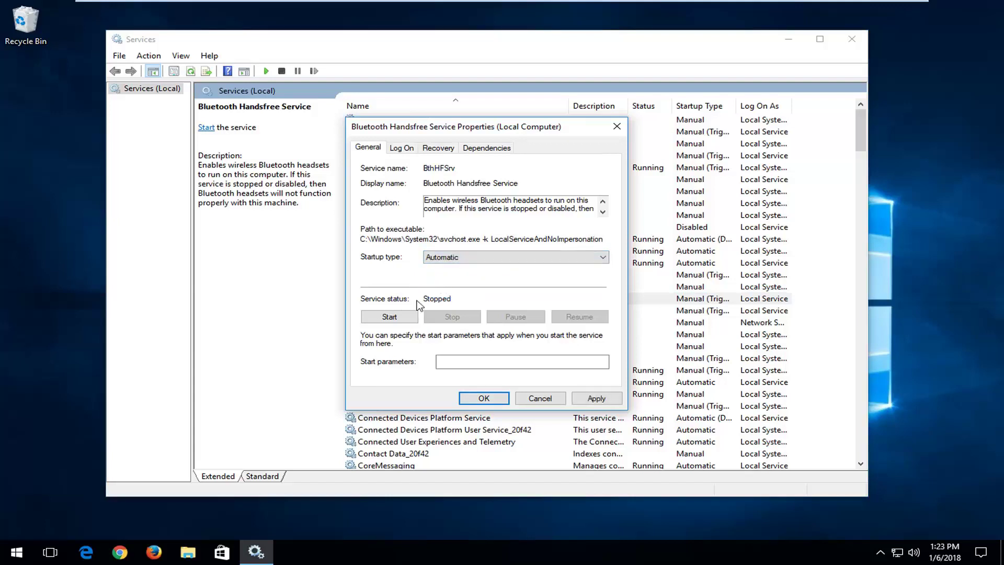
pyautogui.click(388, 317)
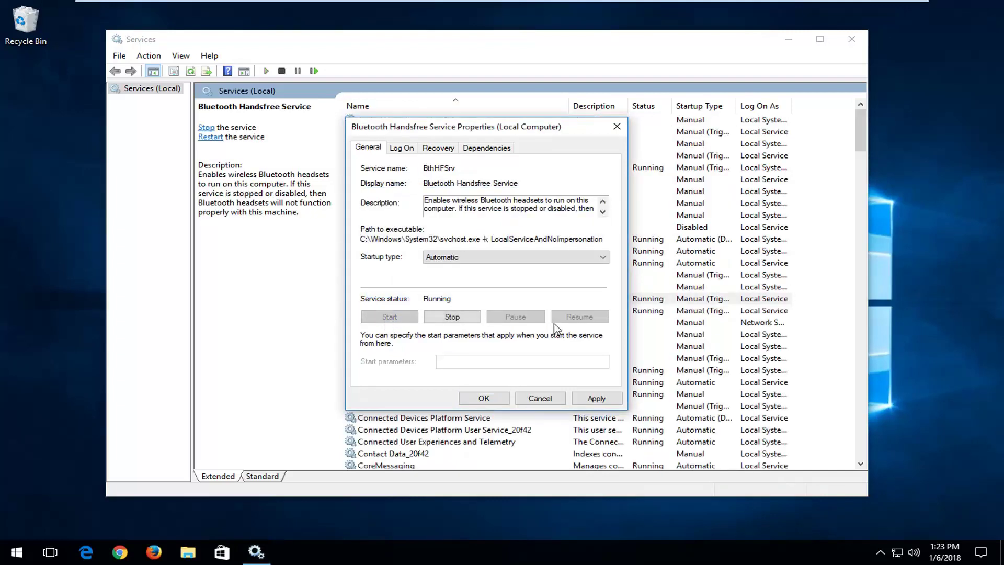
pyautogui.click(595, 398)
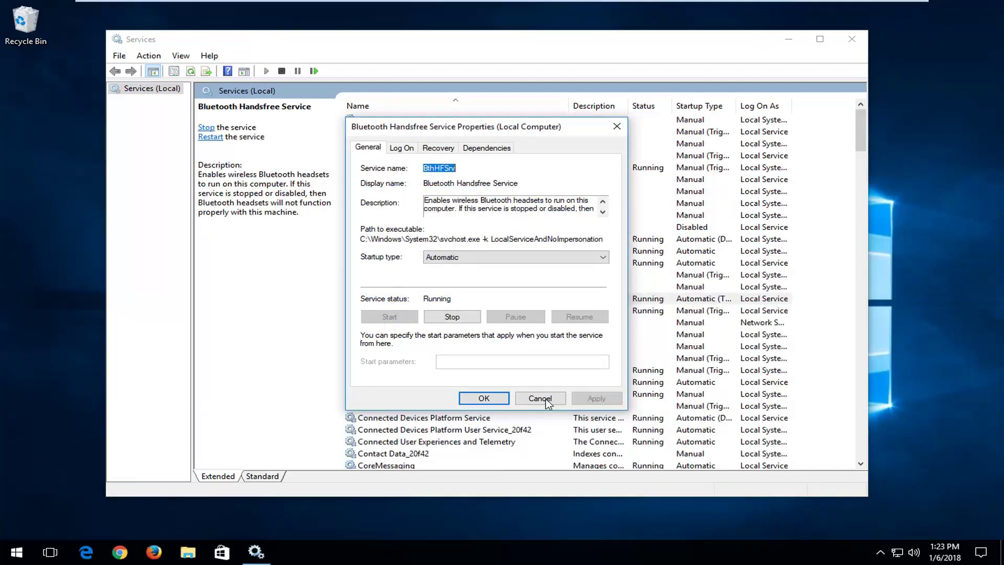
# Set Bluetooth Support Service startup to Automatic, confirm it, then close the Services window
pyautogui.click(484, 398)
pyautogui.click(400, 310)
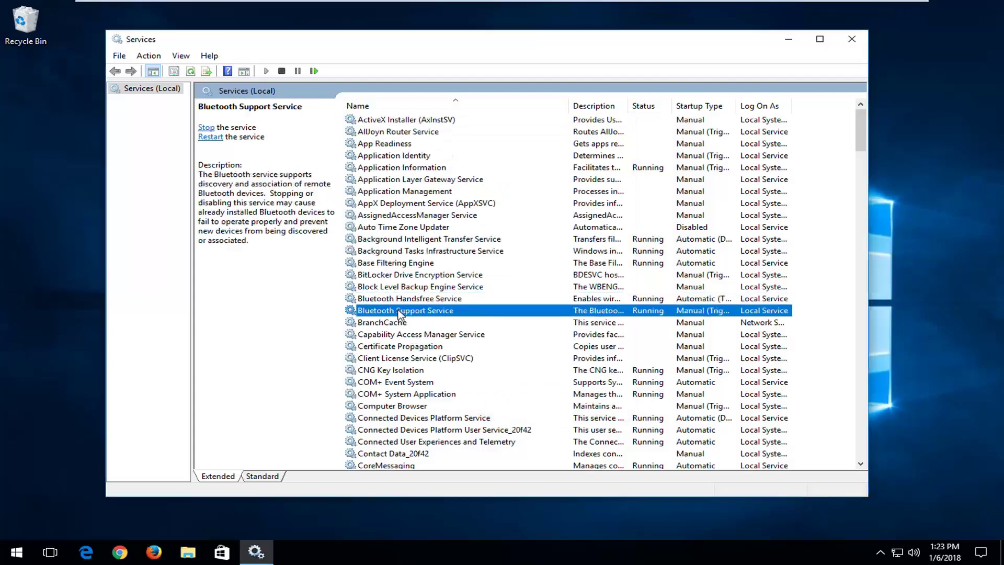
pyautogui.doubleClick(400, 311)
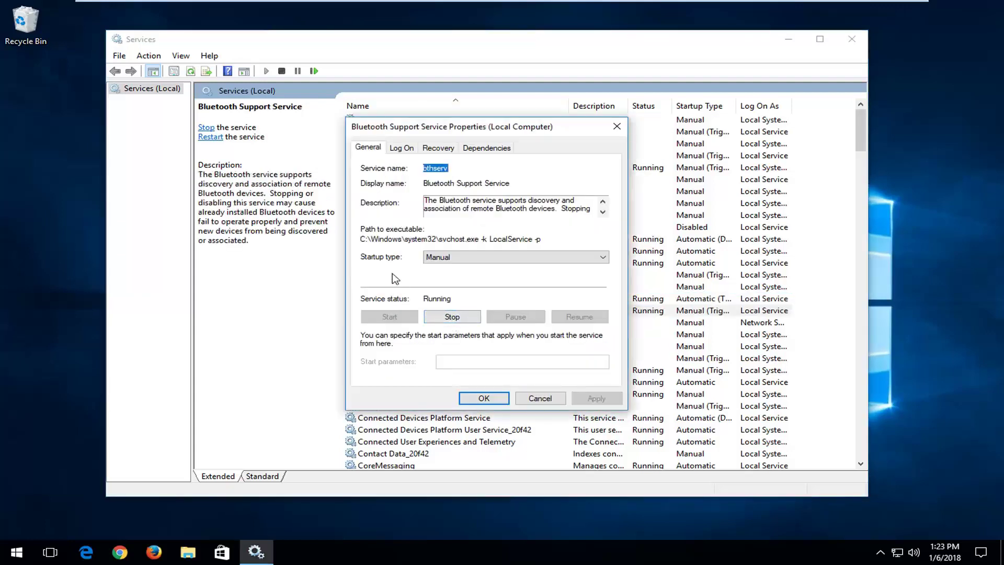
pyautogui.click(448, 258)
pyautogui.click(445, 277)
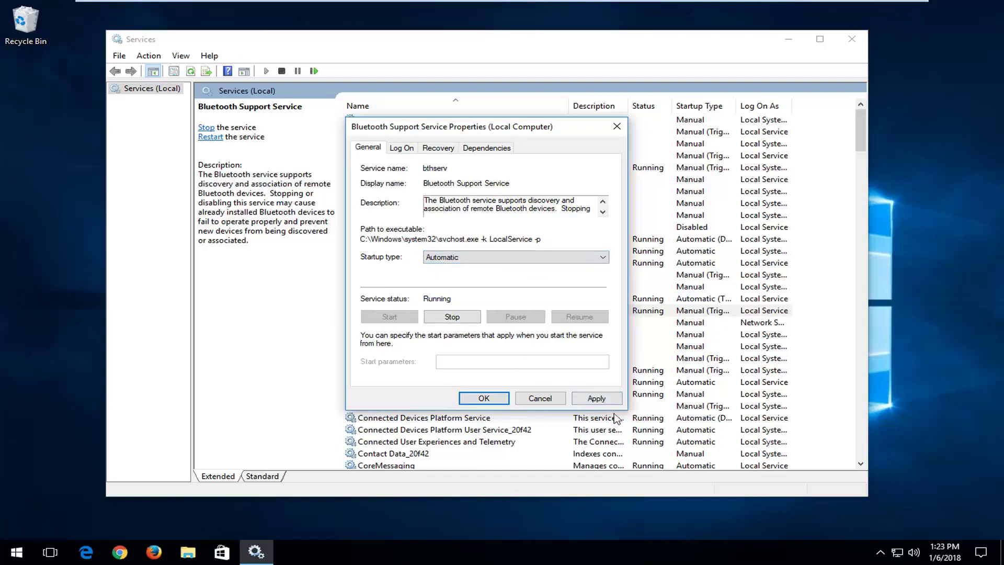
pyautogui.click(592, 398)
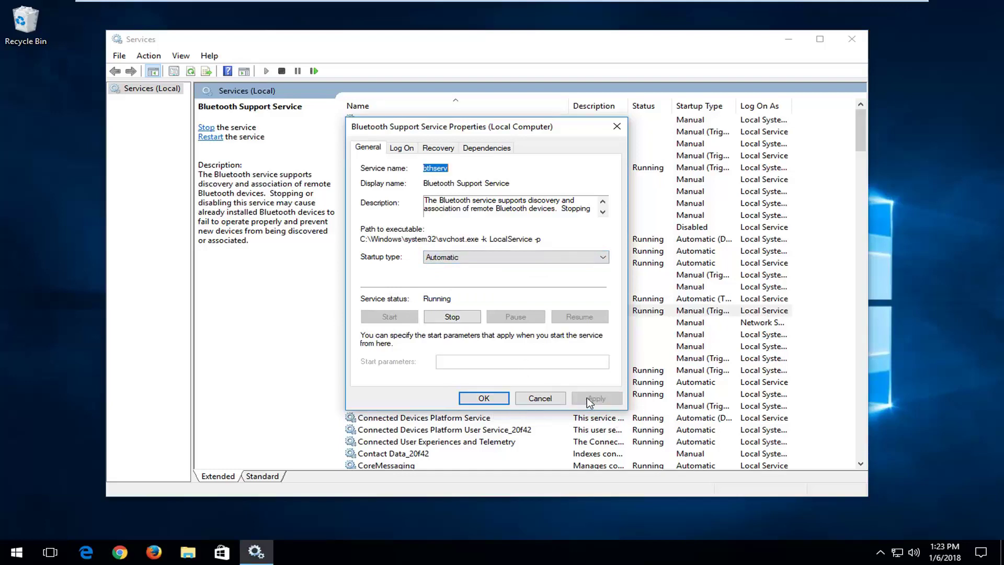
pyautogui.click(482, 399)
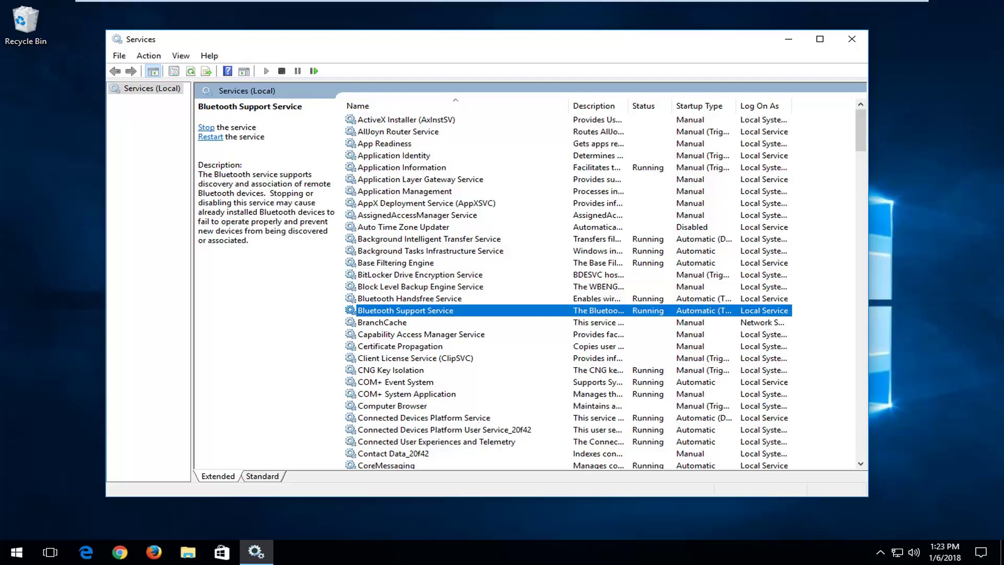
pyautogui.click(848, 42)
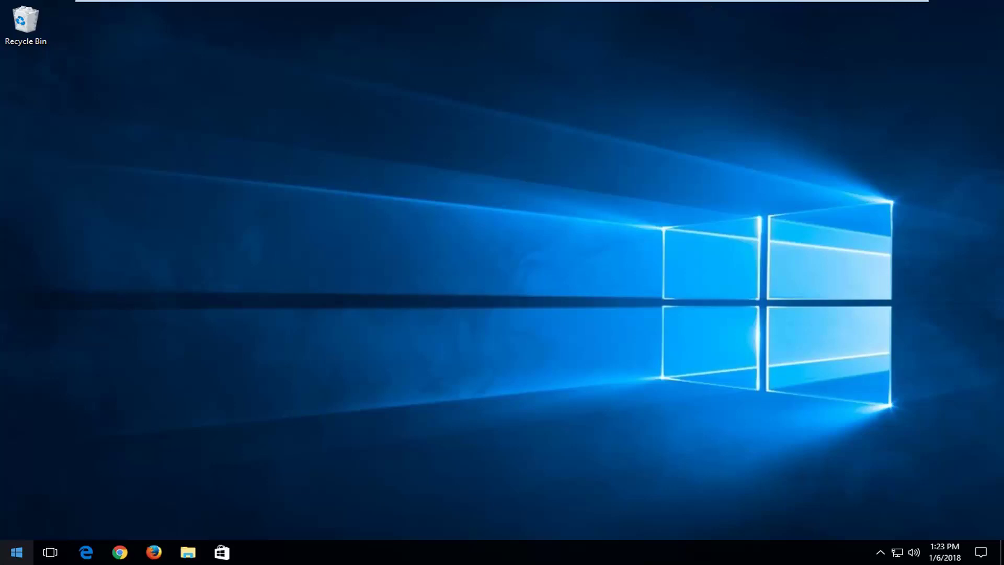
# Search the Start menu for 'troubleshoot' and open the Troubleshoot settings page
pyautogui.click(16, 552)
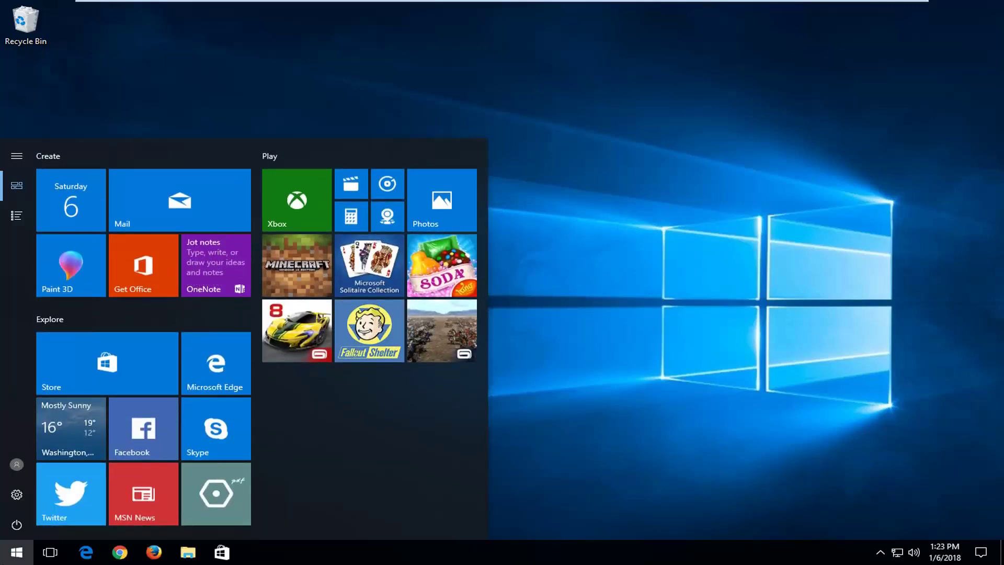
pyautogui.press('super')
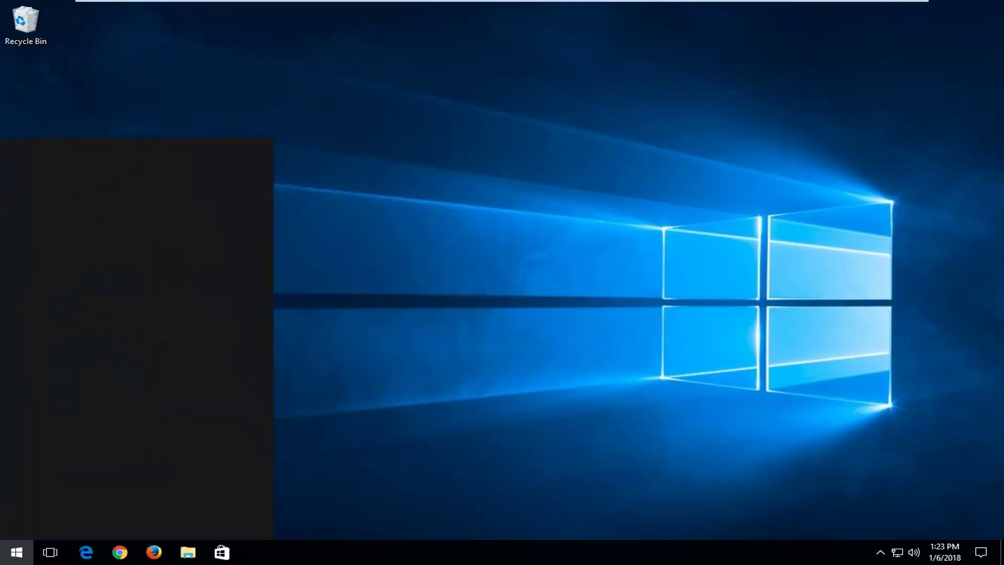
pyautogui.write('troubleshoot')
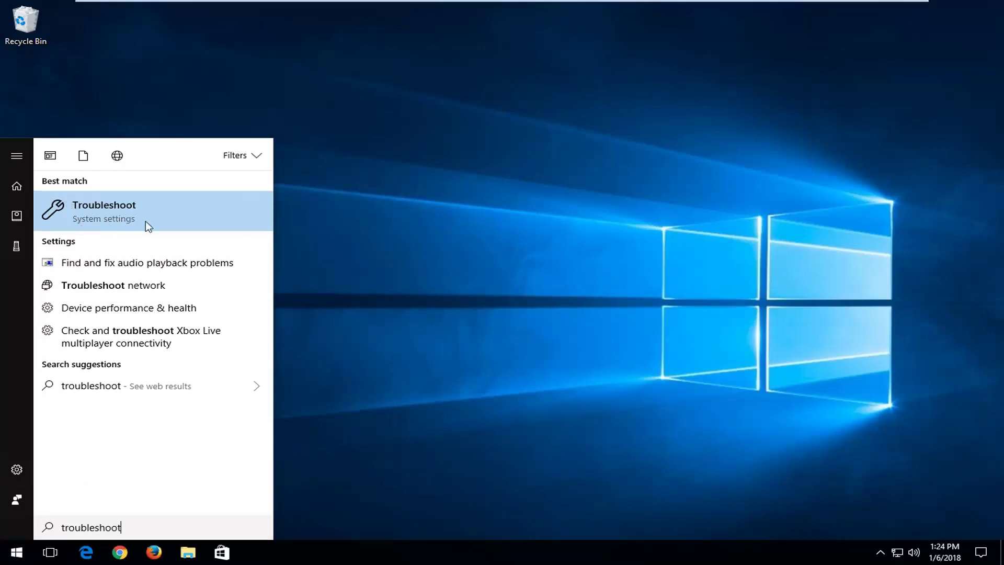
pyautogui.click(128, 219)
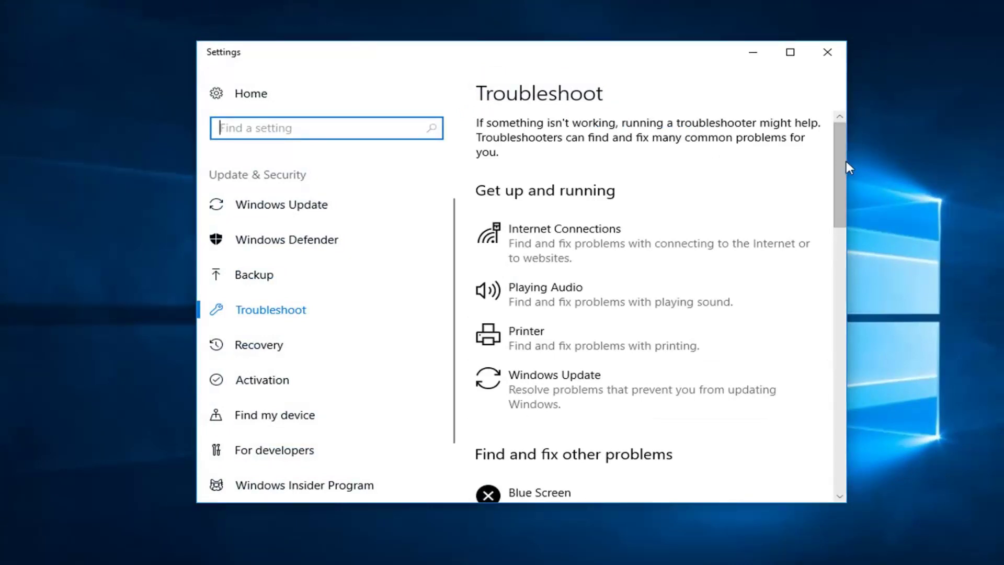
# Run the Bluetooth troubleshooter from the Troubleshoot page list
pyautogui.moveTo(843, 161); pyautogui.dragTo(821, 237)
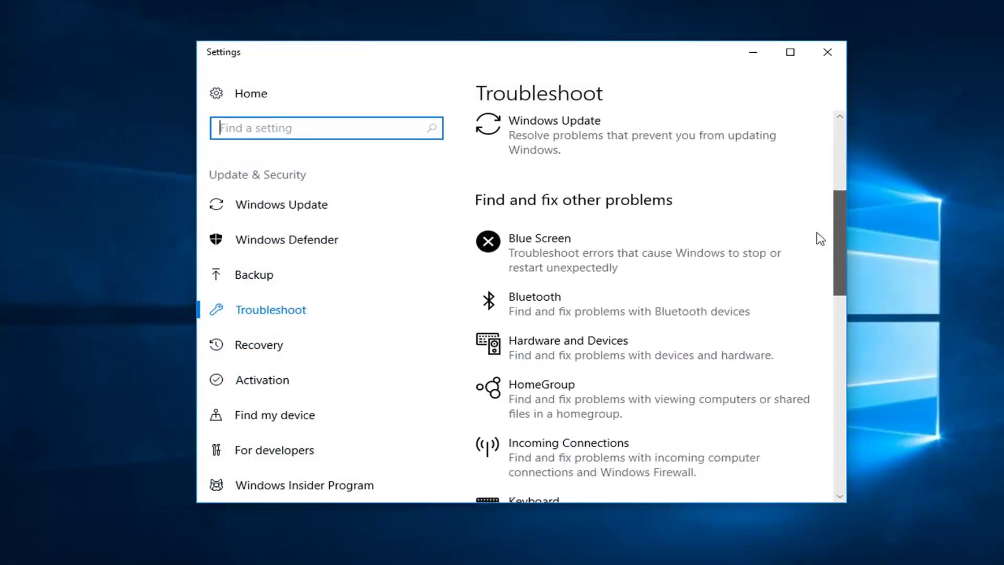
pyautogui.click(546, 312)
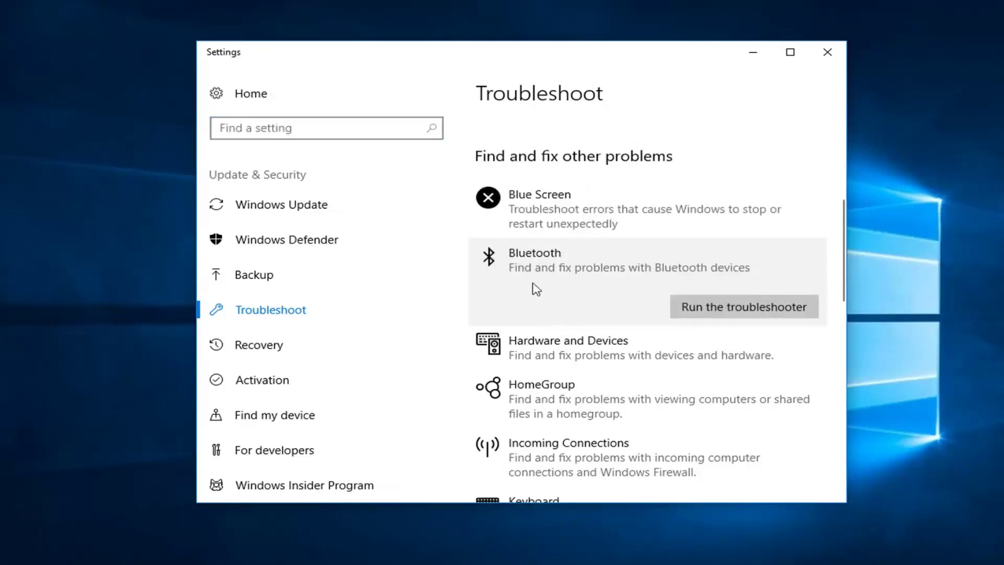
pyautogui.click(747, 307)
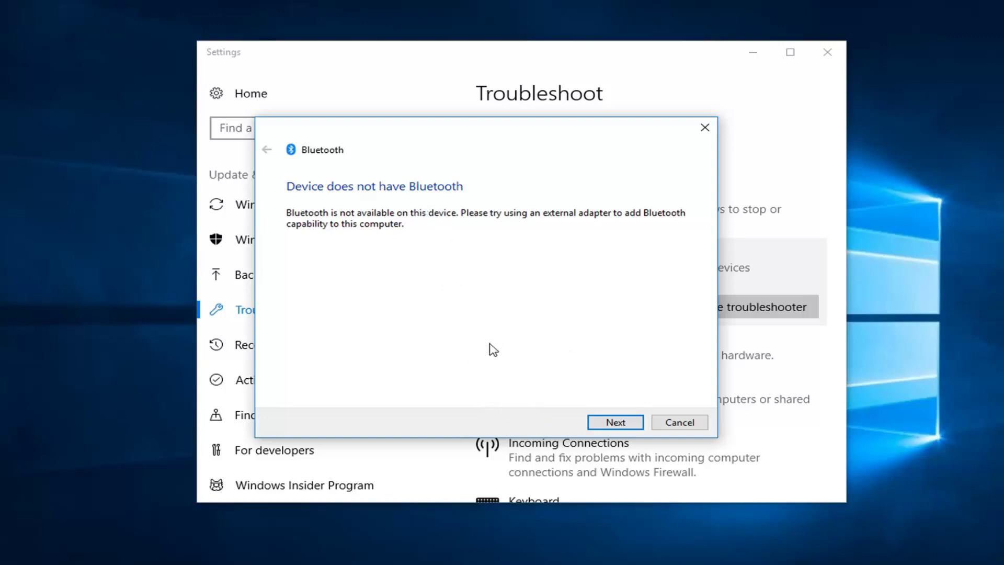
# Continue past the no-Bluetooth message, then close the finished Bluetooth troubleshooter
pyautogui.click(616, 422)
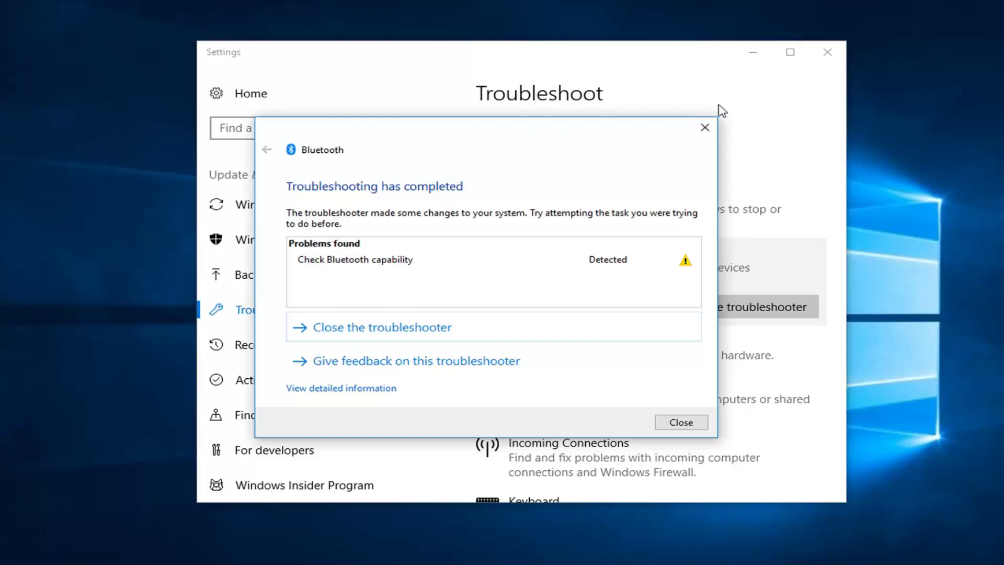
pyautogui.click(705, 130)
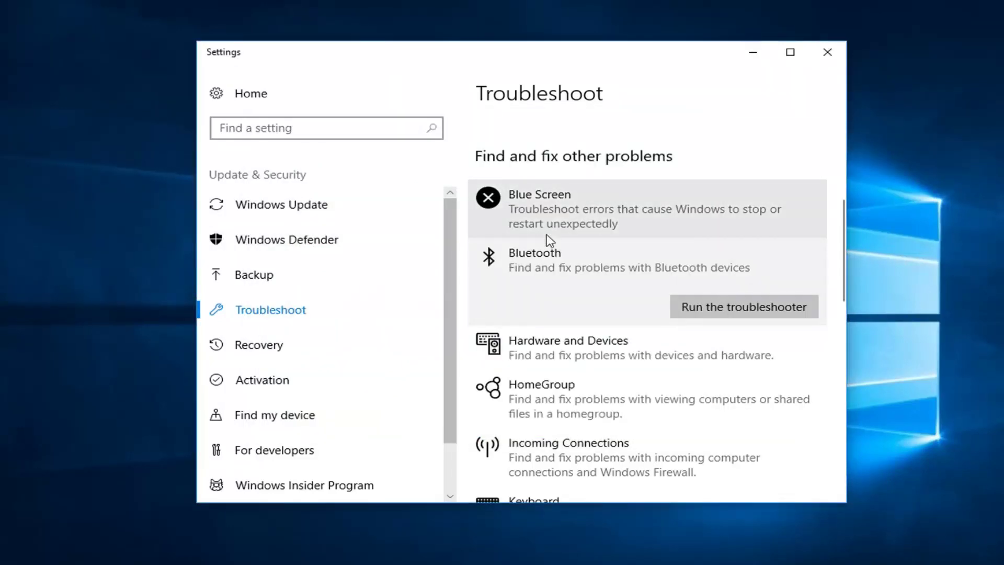
# Scroll down the Troubleshoot list and close the Settings window
pyautogui.scroll(-2, 538, 255)
pyautogui.scroll(-7, 538, 255)
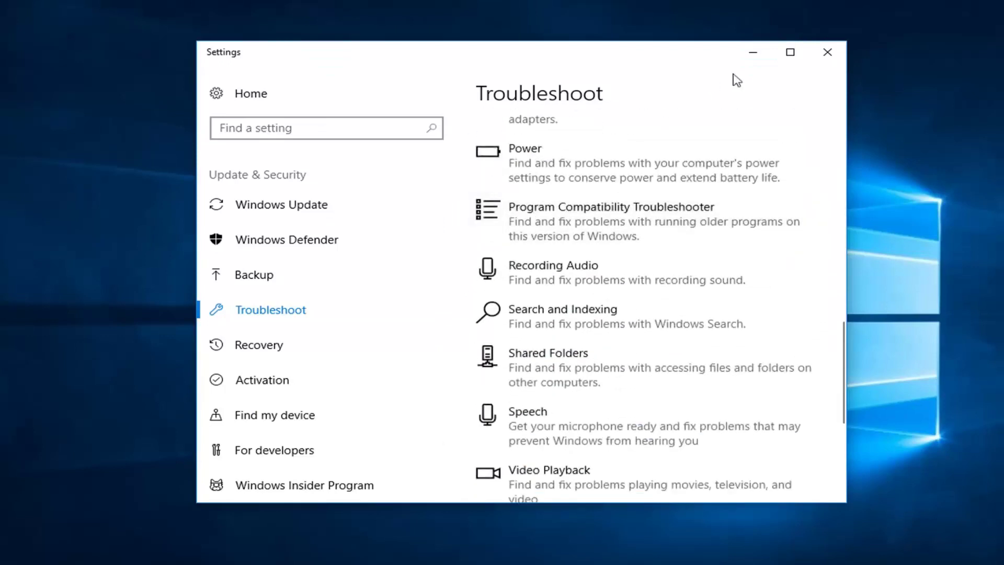
pyautogui.click(828, 57)
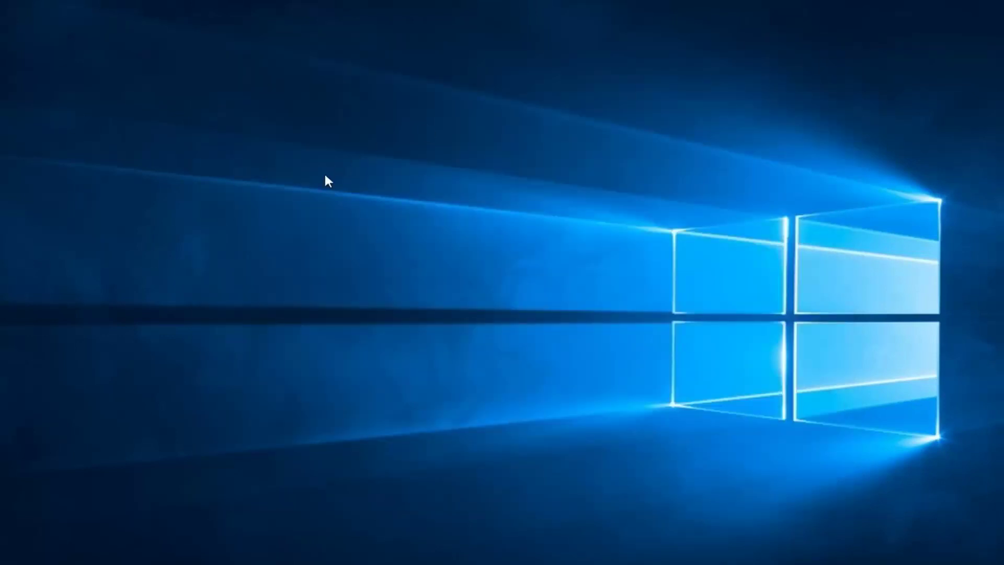